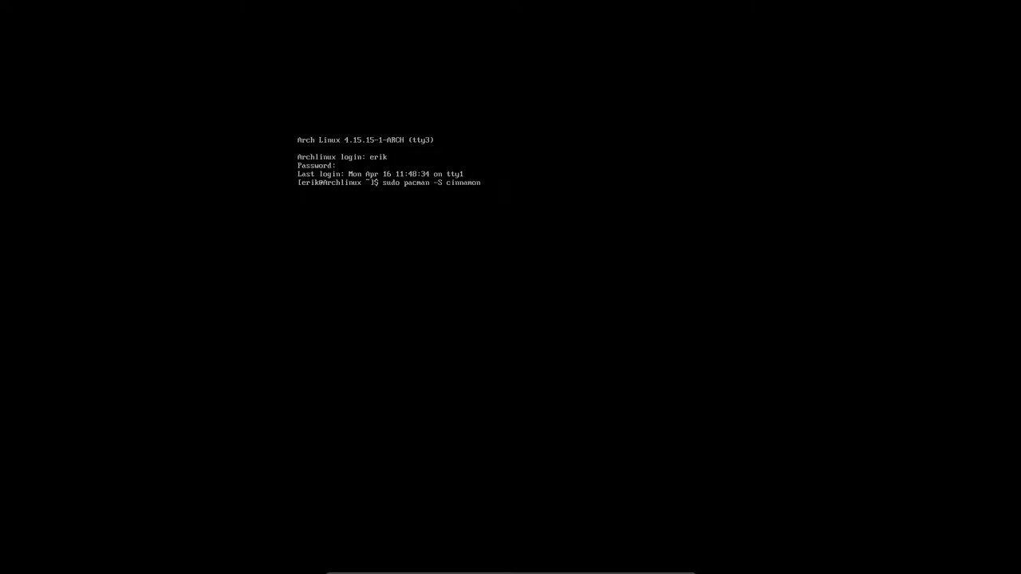
Run the pacman Cinnamon install with the sudo password and confirm proceeding
key("Return")
key("Return")
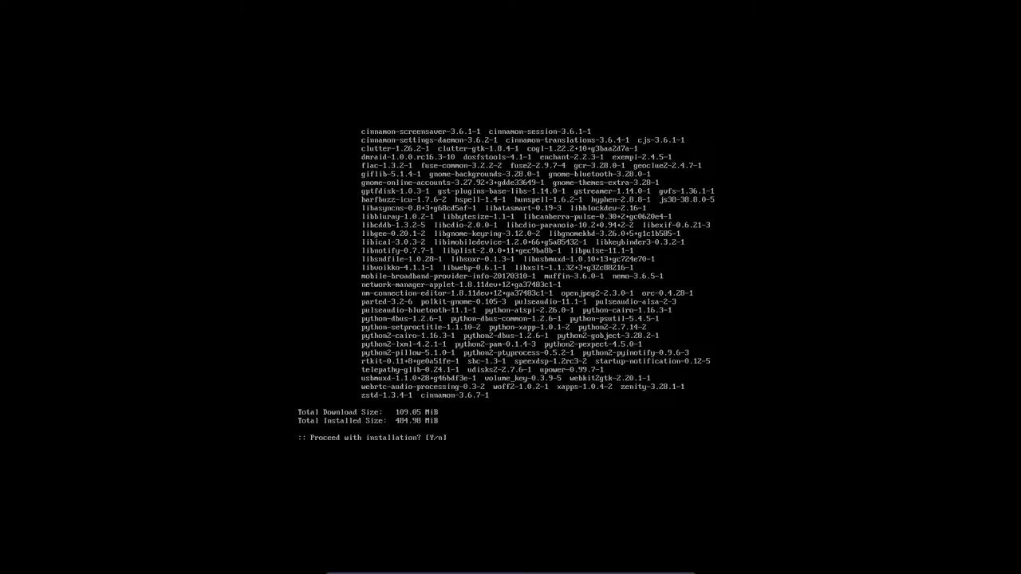
key("Return")
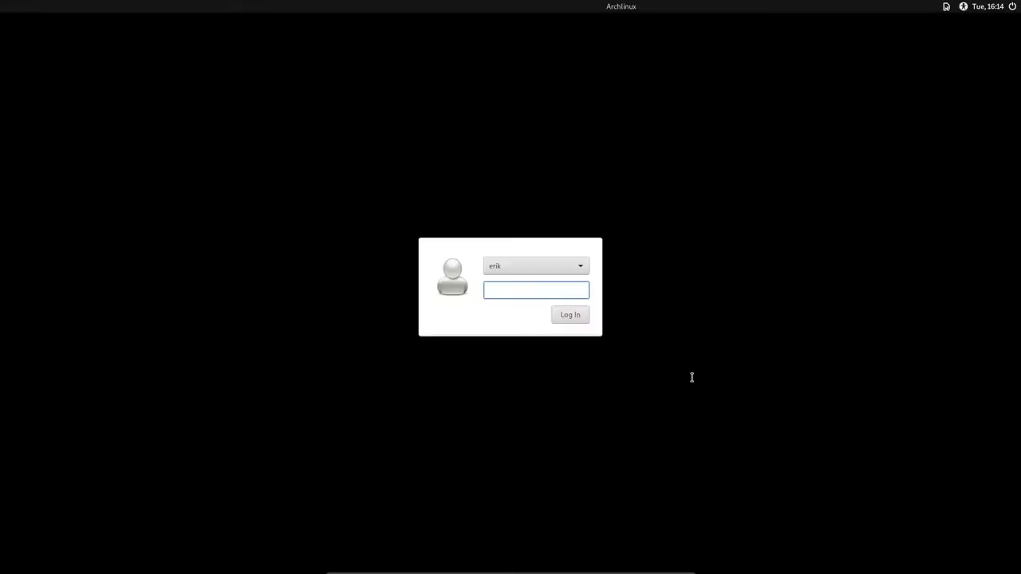
type("****")
Choose a desktop session from LightDM's session list on the login screen
left_click(946, 7)
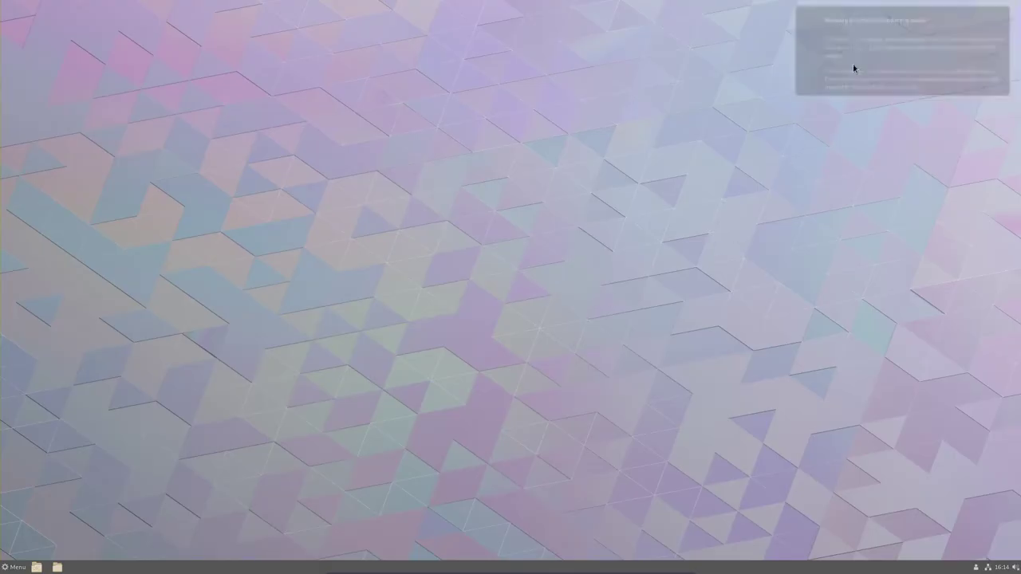
Dismiss the Menu applet's context menu, then open the Cinnamon Menu from the panel
right_click(9, 568)
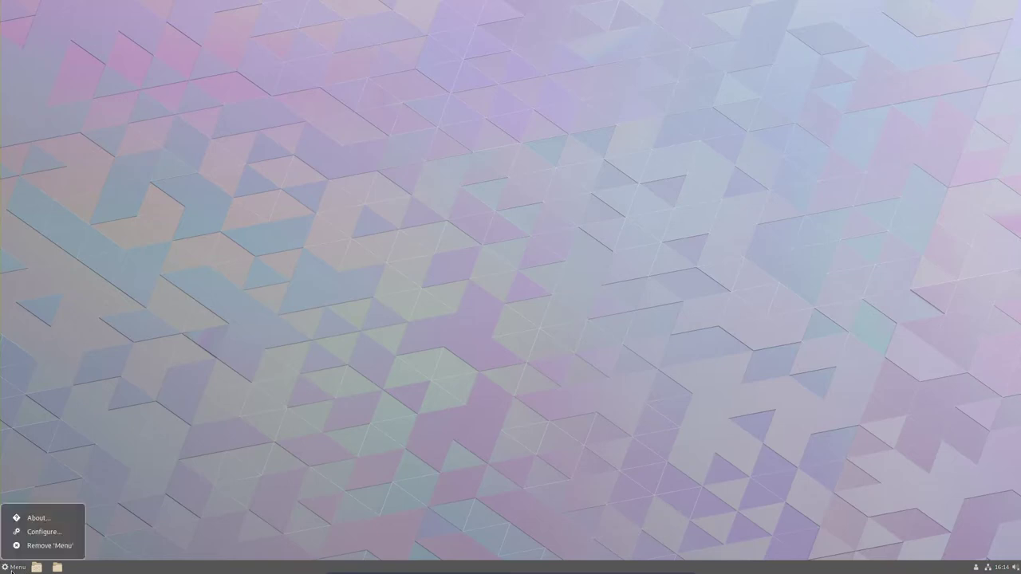
left_click(76, 433)
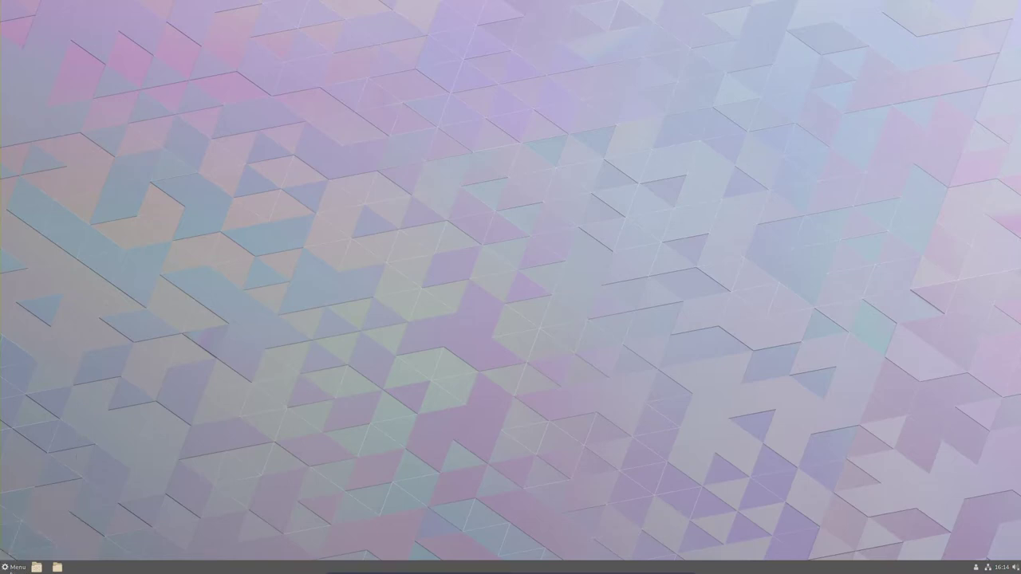
left_click(13, 567)
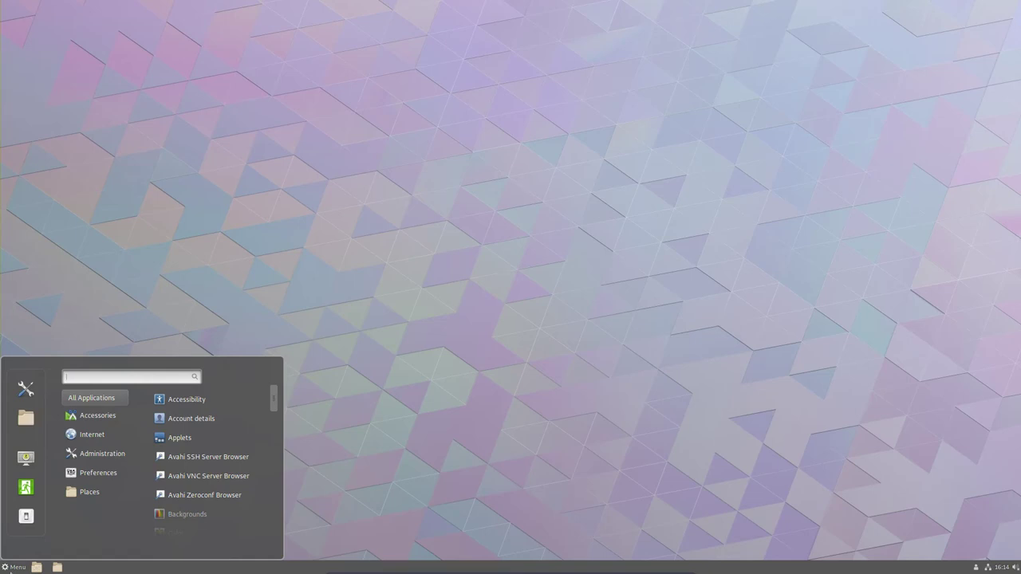